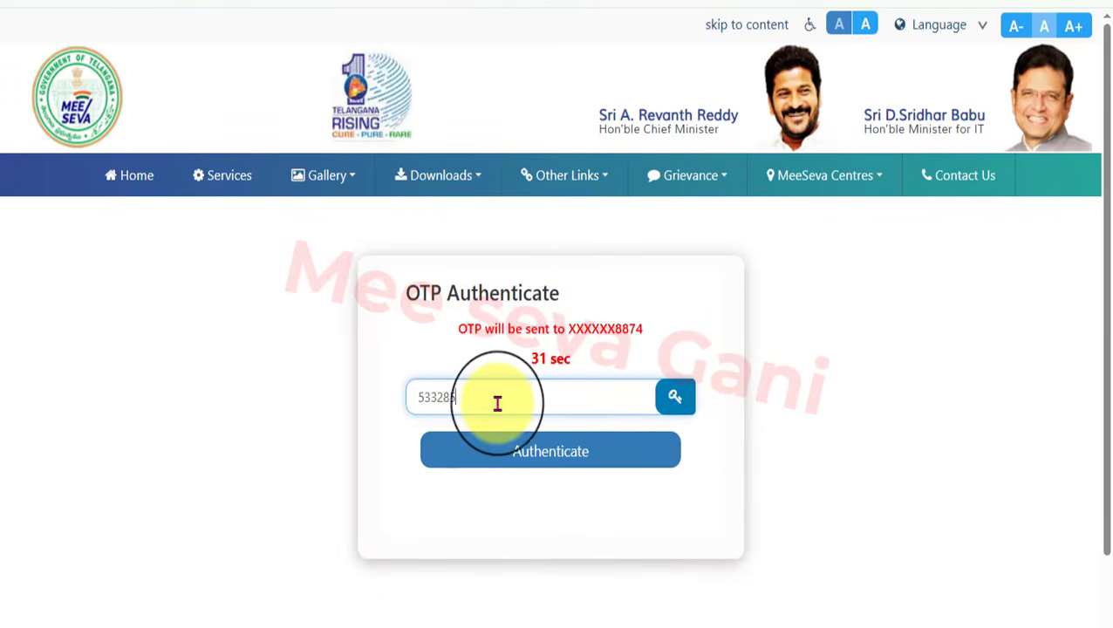
# Submit the one-time password to authenticate, and open the Income Certificate application among the Revenue services
pyautogui.click(584, 461)
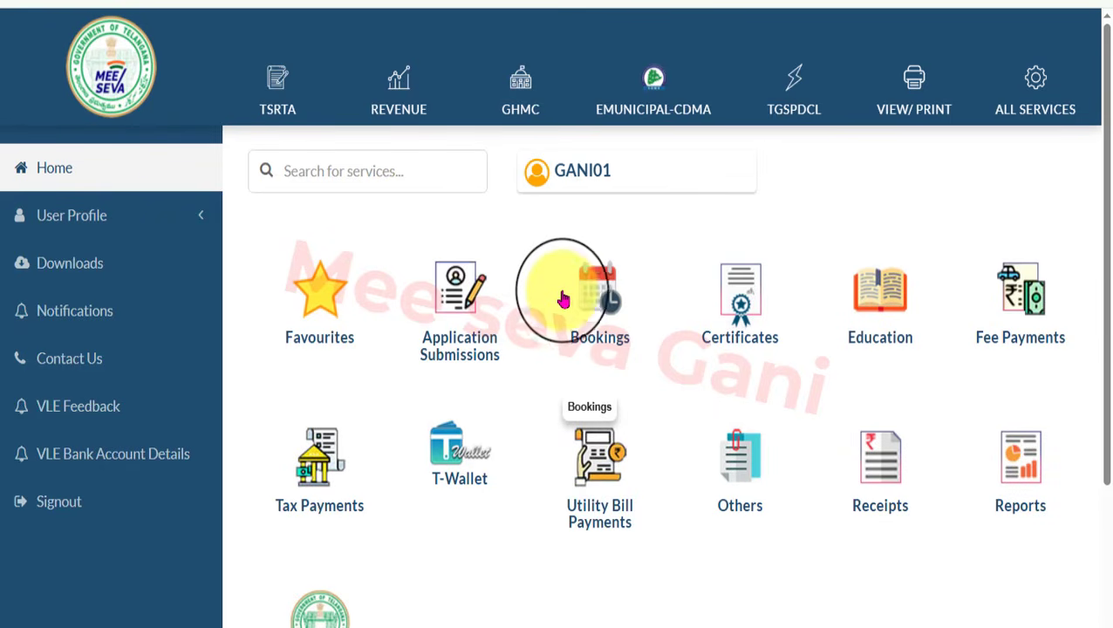
pyautogui.click(392, 116)
pyautogui.scroll(-2, 553, 406)
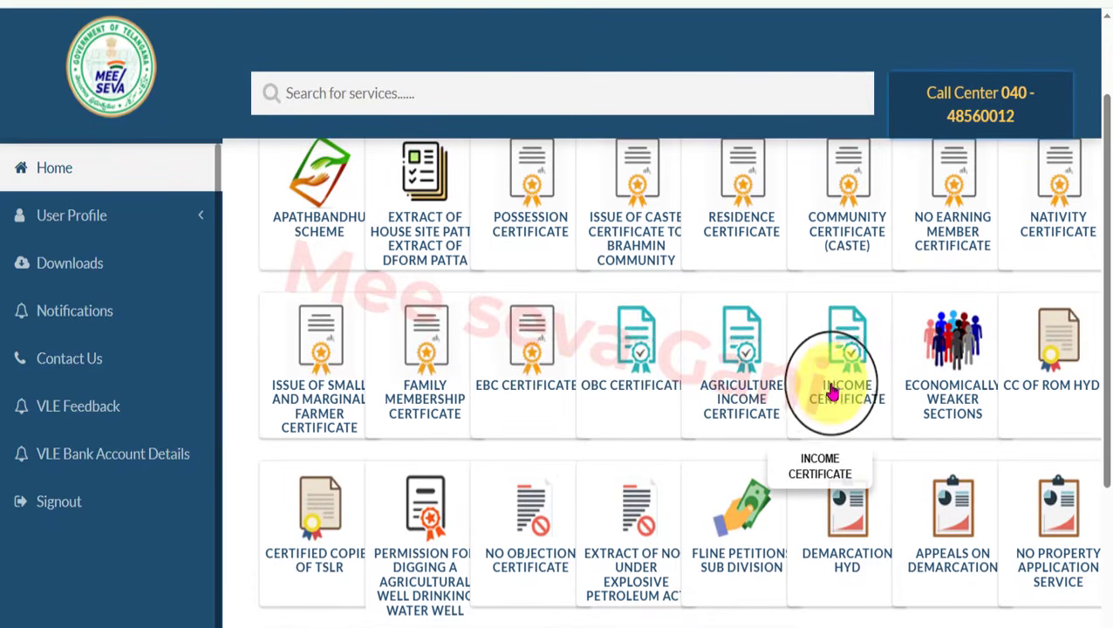
pyautogui.scroll(2, 840, 398)
pyautogui.click(838, 428)
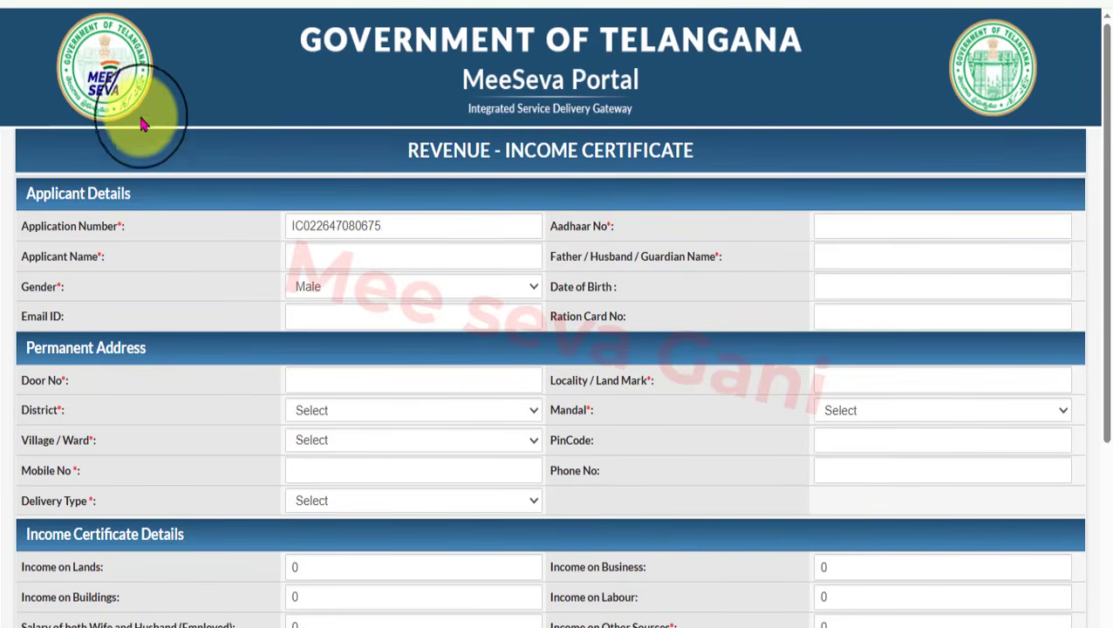
pyautogui.scroll(-1, 175, 148)
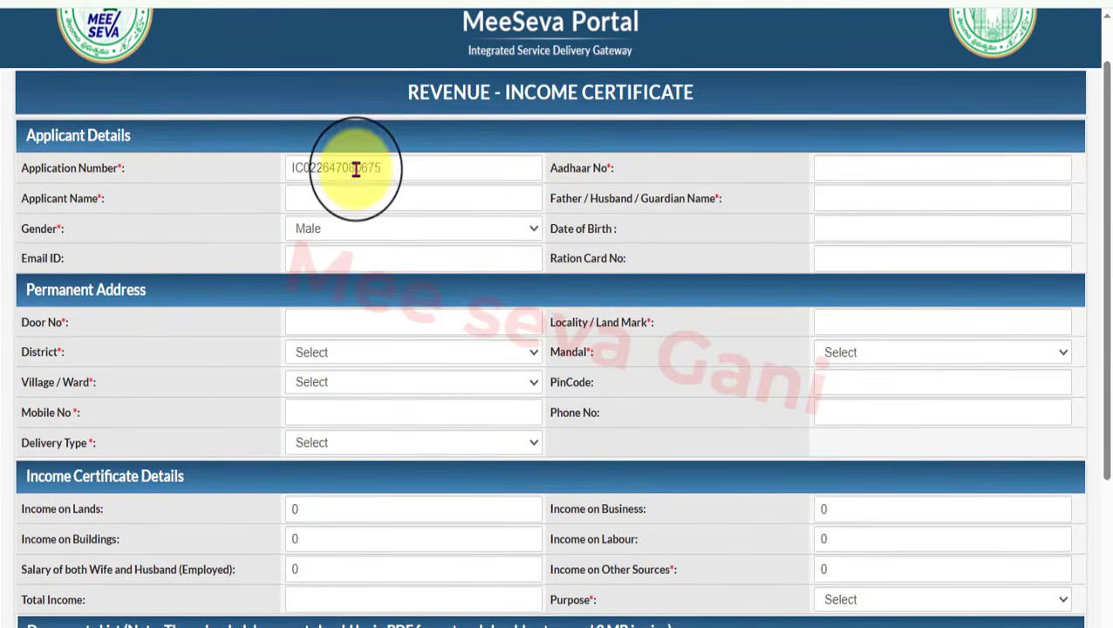
pyautogui.click(869, 168)
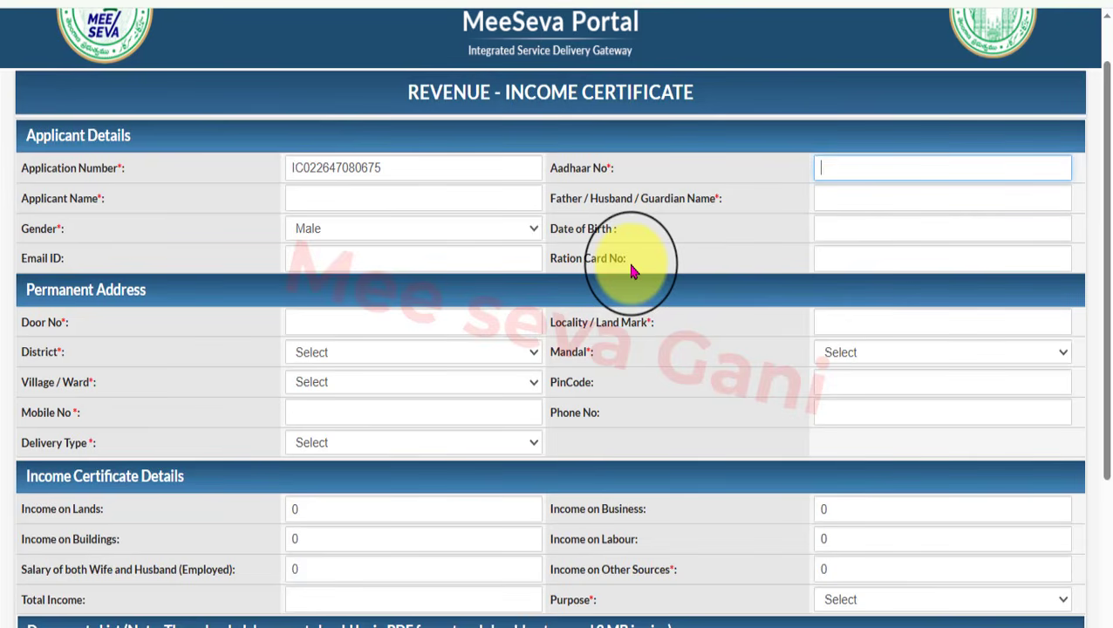
pyautogui.scroll(-1, 633, 271)
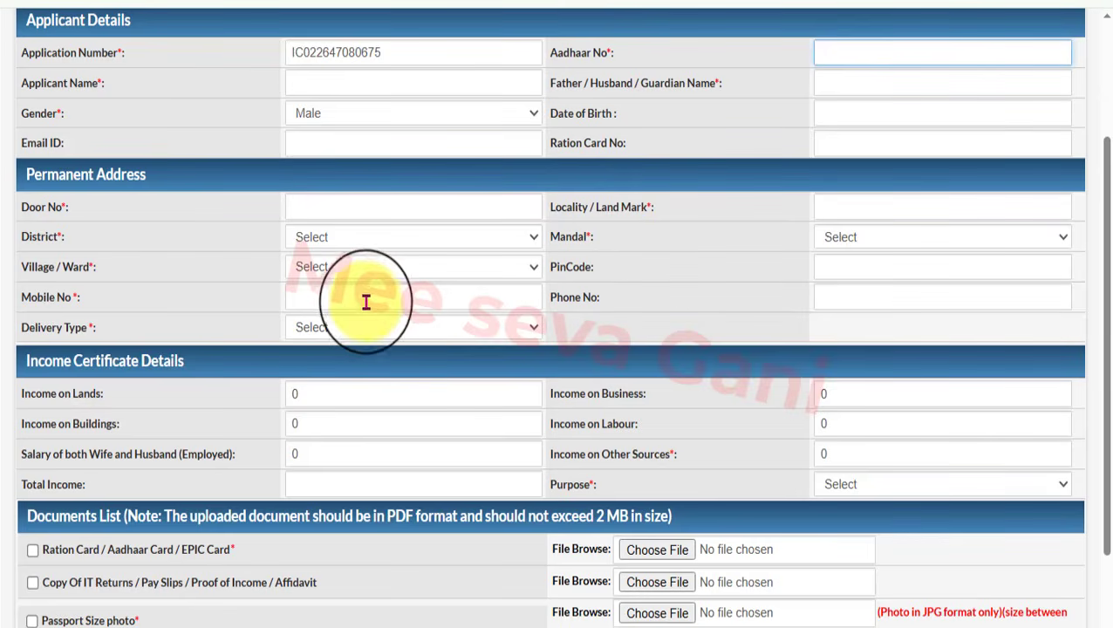
pyautogui.click(306, 299)
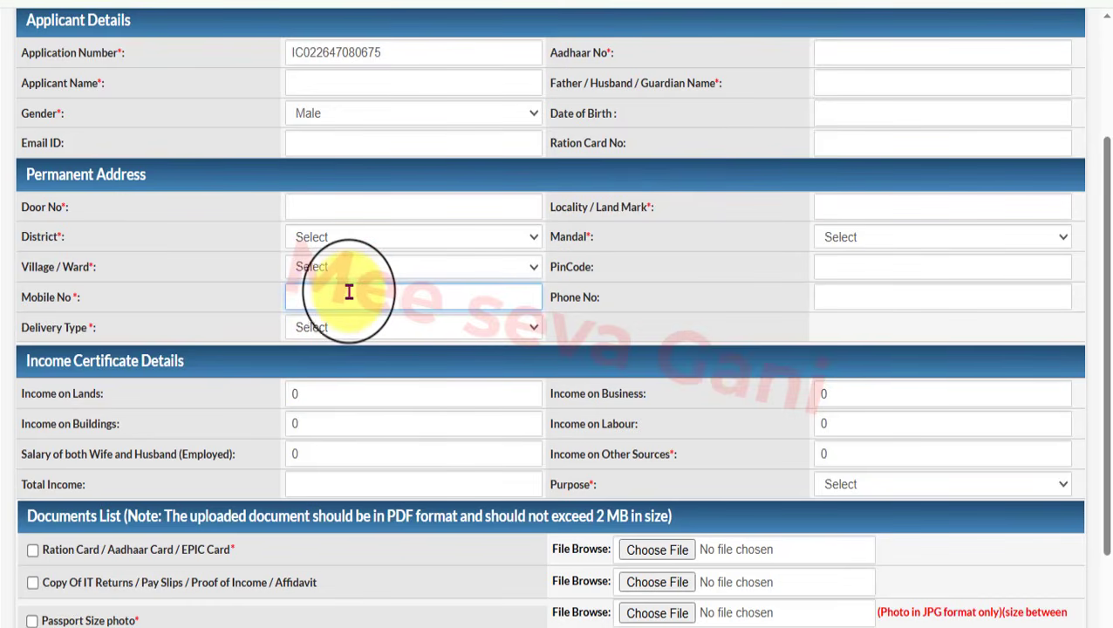
# Set the Delivery Type to Manual in the Permanent Address section
pyautogui.click(295, 339)
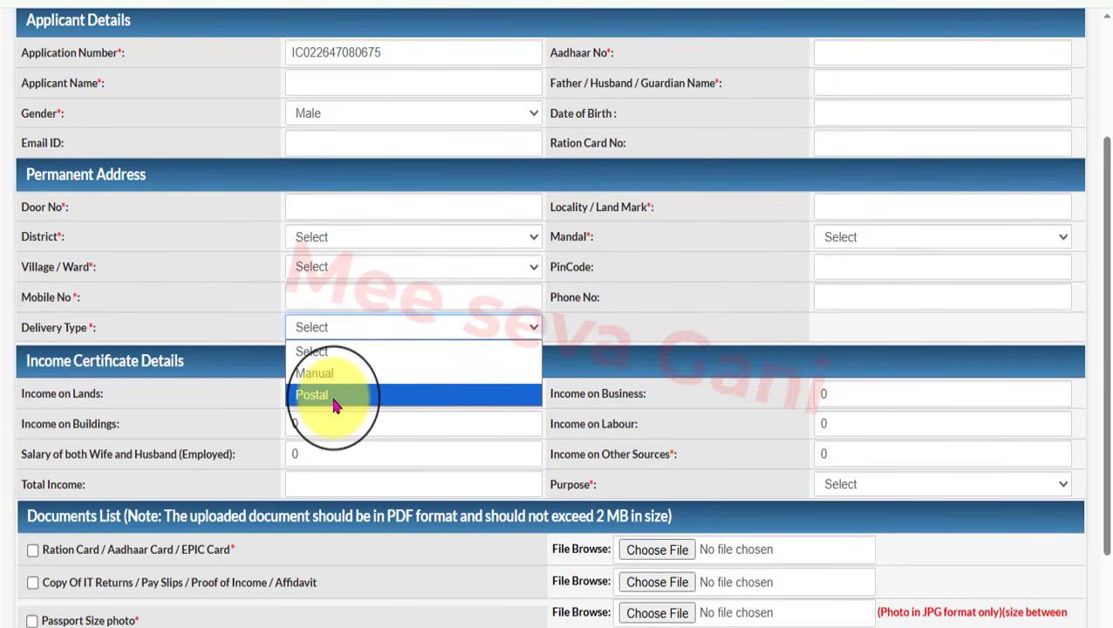
pyautogui.click(321, 373)
pyautogui.click(686, 121)
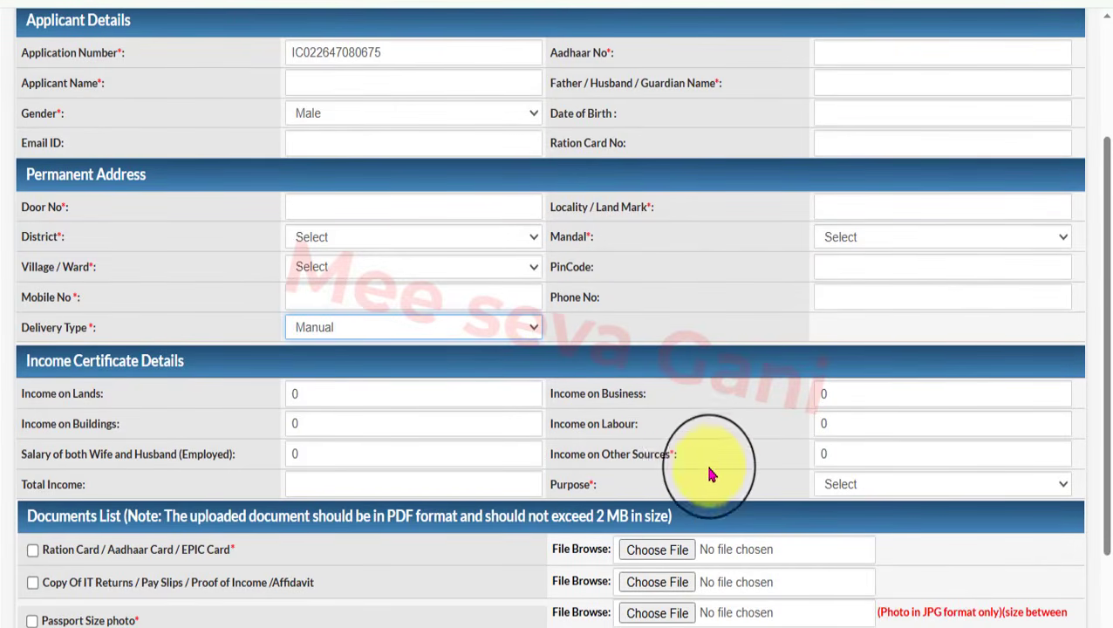
# Set Income on Other Sources to 50000 in the Income Certificate Details section
pyautogui.doubleClick(843, 455)
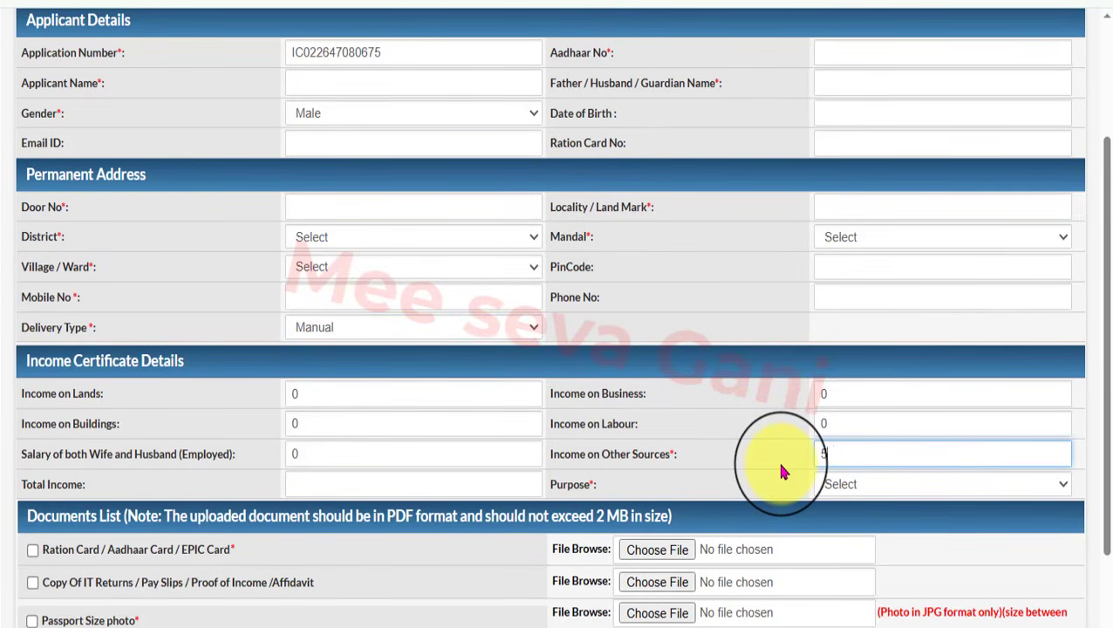
pyautogui.write('50000')
pyautogui.click(782, 471)
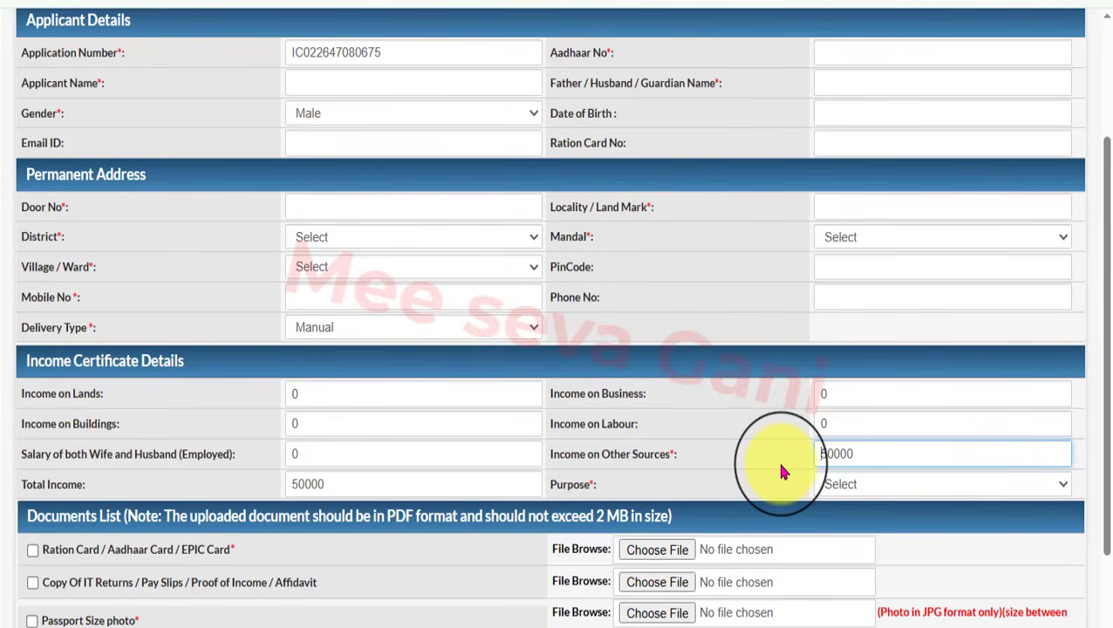
# Set the Purpose to General and mark the Ration Card / Aadhaar Card / EPIC Card entry in the Documents List
pyautogui.scroll(-1, 779, 469)
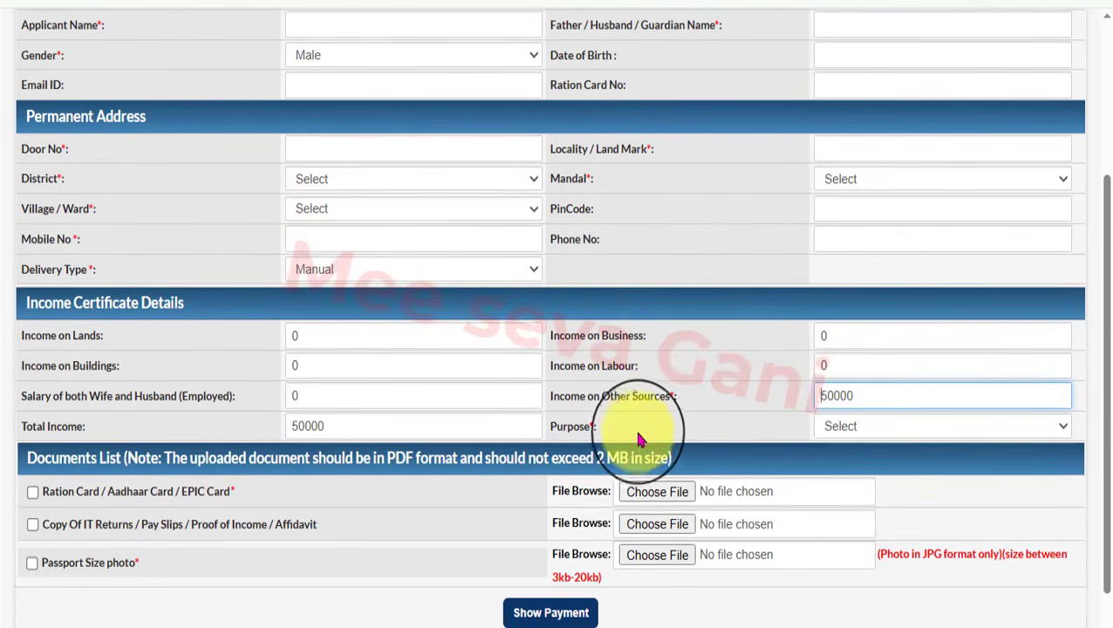
pyautogui.click(843, 430)
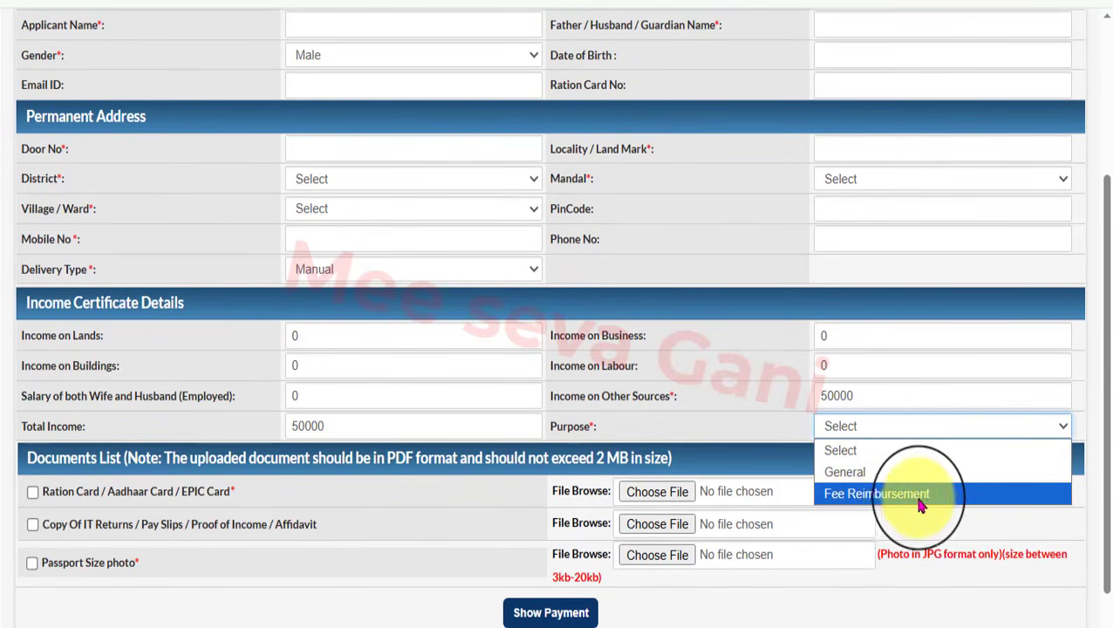
pyautogui.click(869, 472)
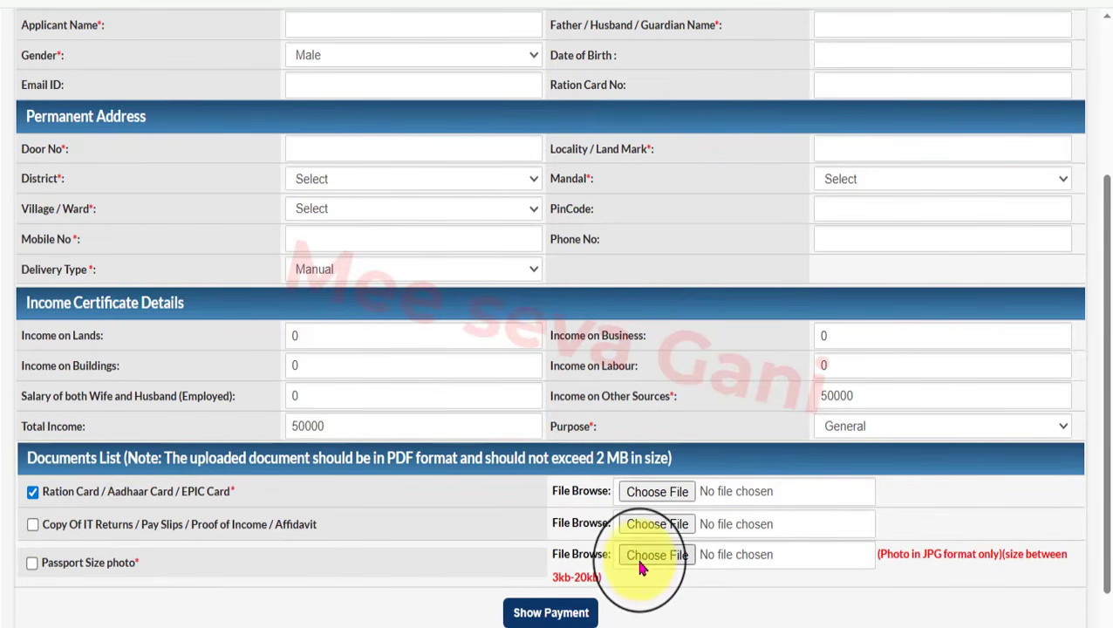
pyautogui.scroll(-1, 643, 561)
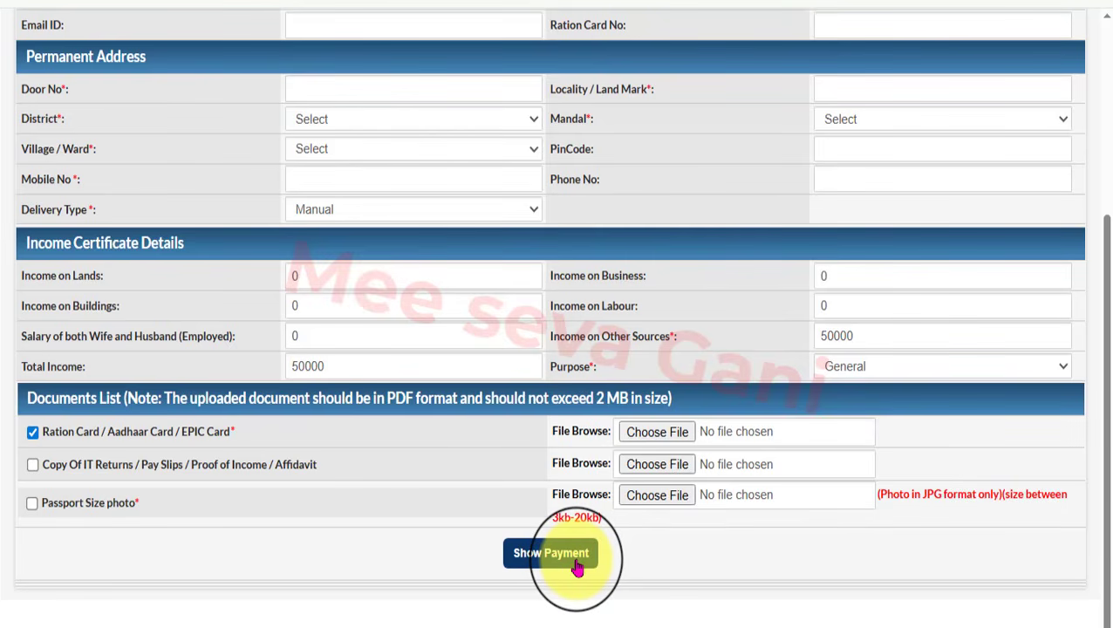
# Open the Application Forms page from the MeeSeva portal's home page
pyautogui.scroll(4, 576, 568)
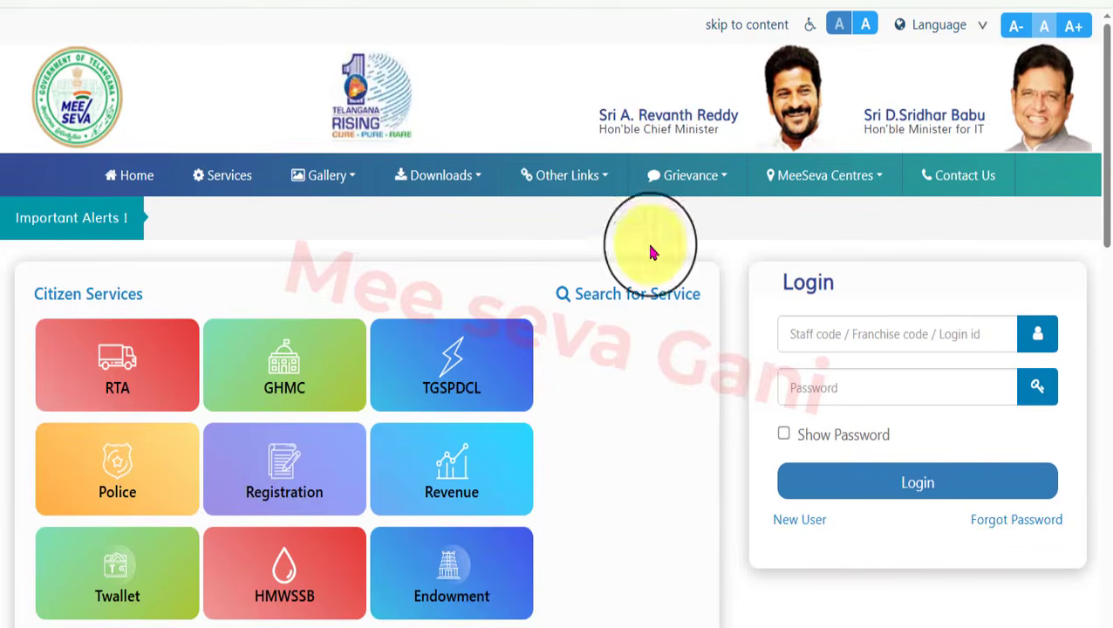
pyautogui.click(445, 179)
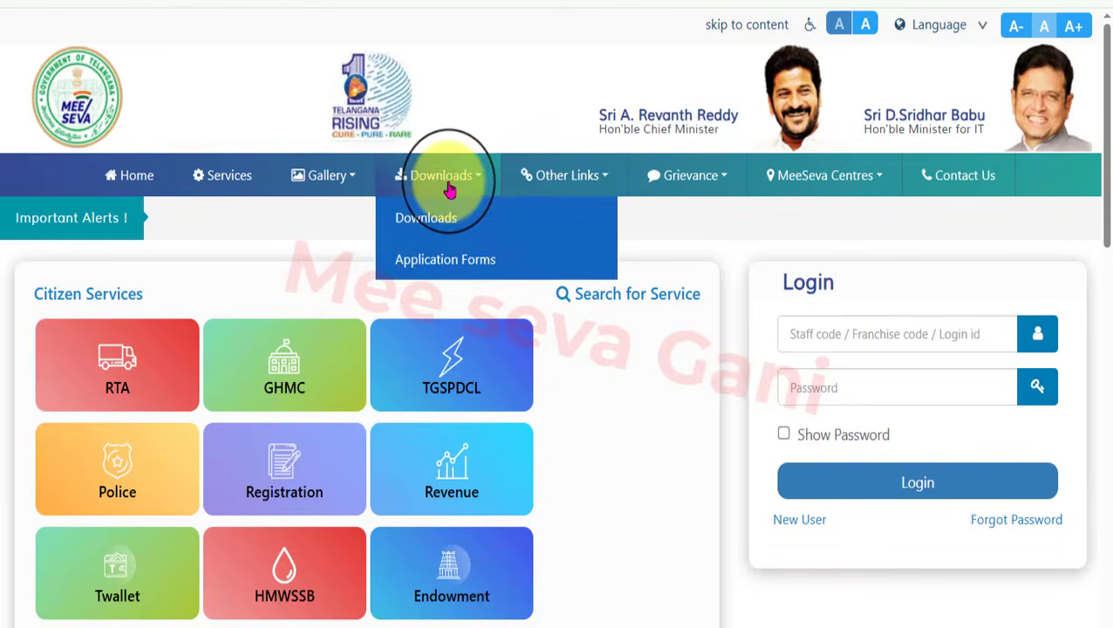
pyautogui.click(469, 270)
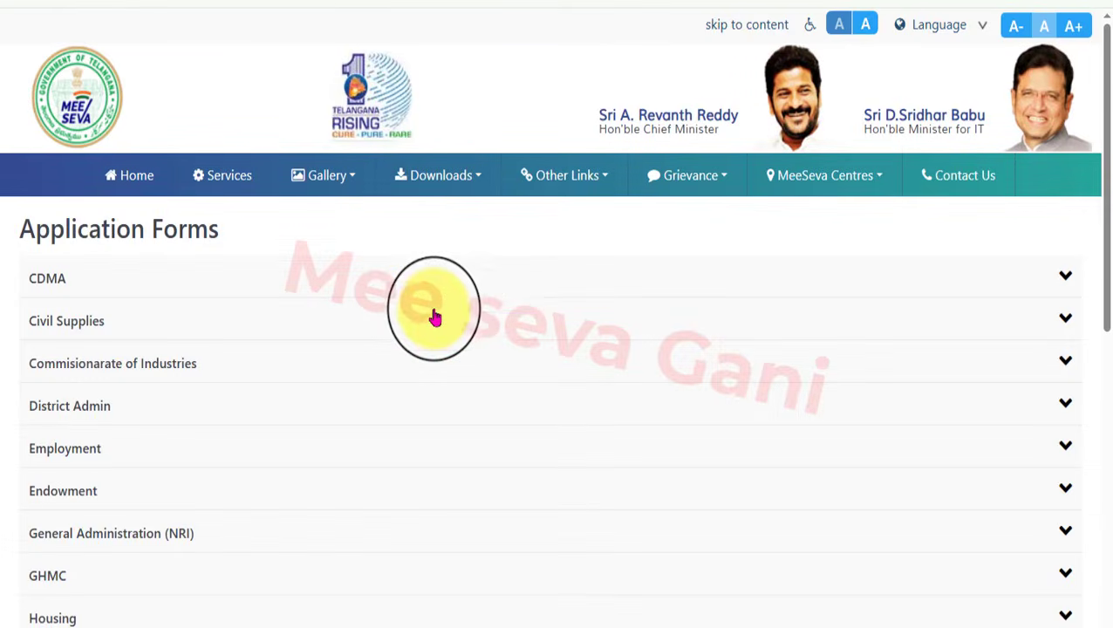
# Open the Income General Application Form listed under the Revenue department
pyautogui.scroll(-5, 435, 316)
pyautogui.scroll(-3, 408, 381)
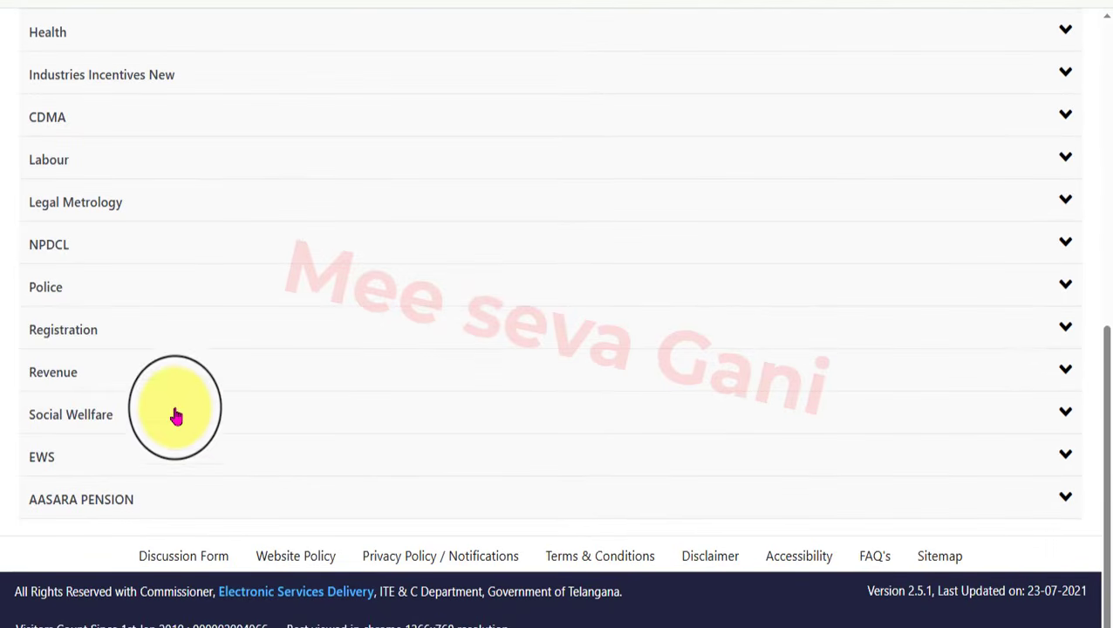
pyautogui.click(76, 388)
pyautogui.scroll(-3, 131, 440)
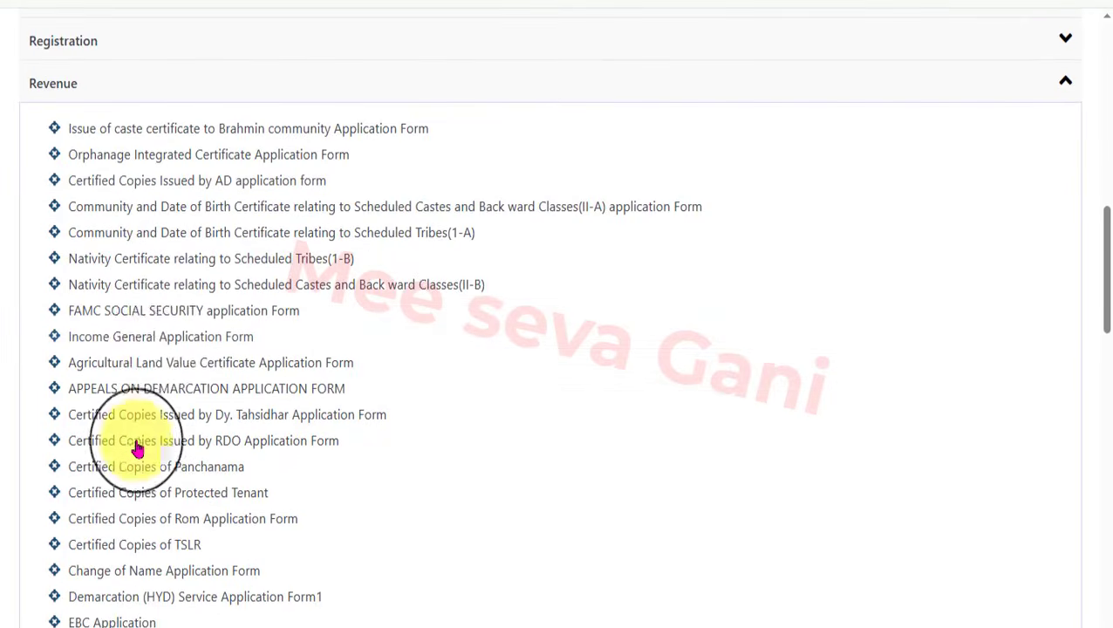
pyautogui.click(161, 337)
pyautogui.click(907, 25)
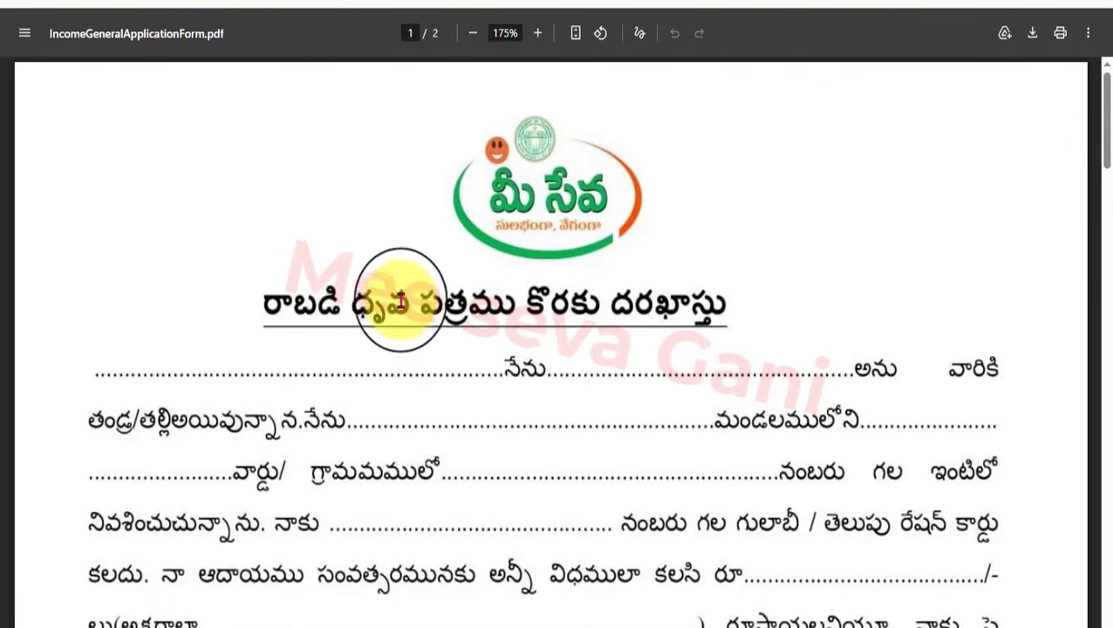
# Examine both pages of the income application form: the declaration, applicant details, income sources, photo and signature areas, and required documents
pyautogui.scroll(-1, 349, 314)
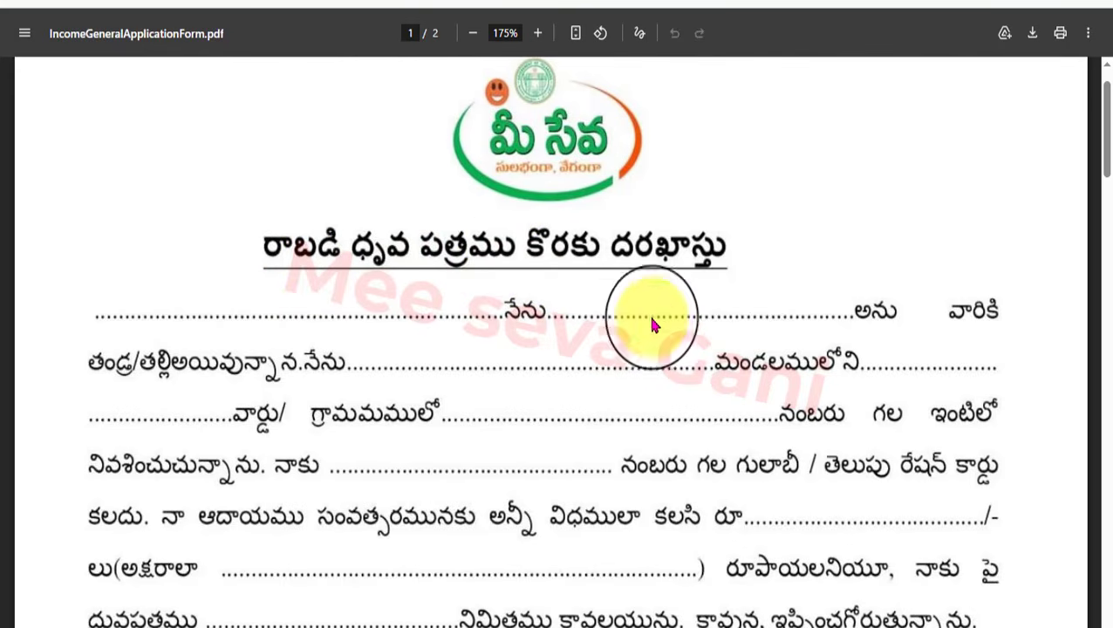
pyautogui.scroll(-1, 697, 311)
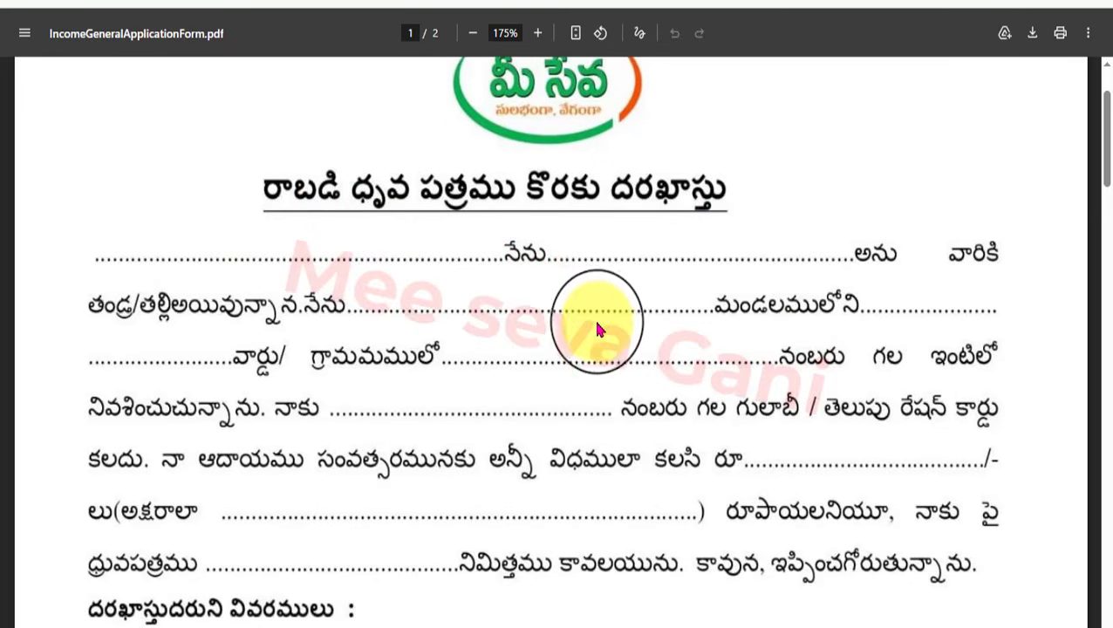
pyautogui.scroll(-1, 478, 373)
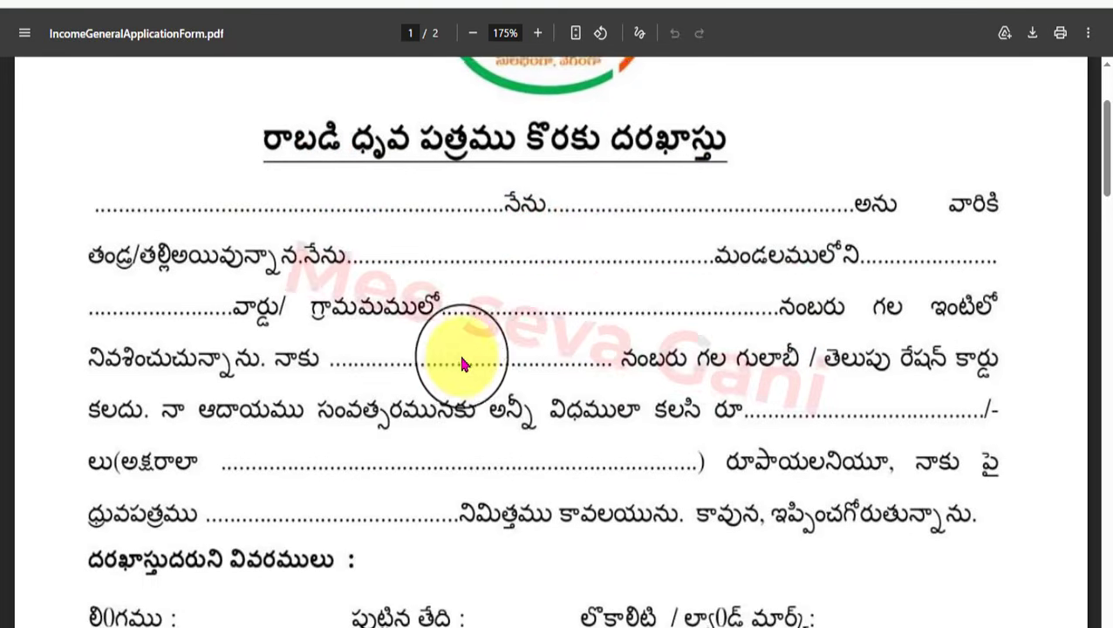
pyautogui.scroll(-1, 567, 350)
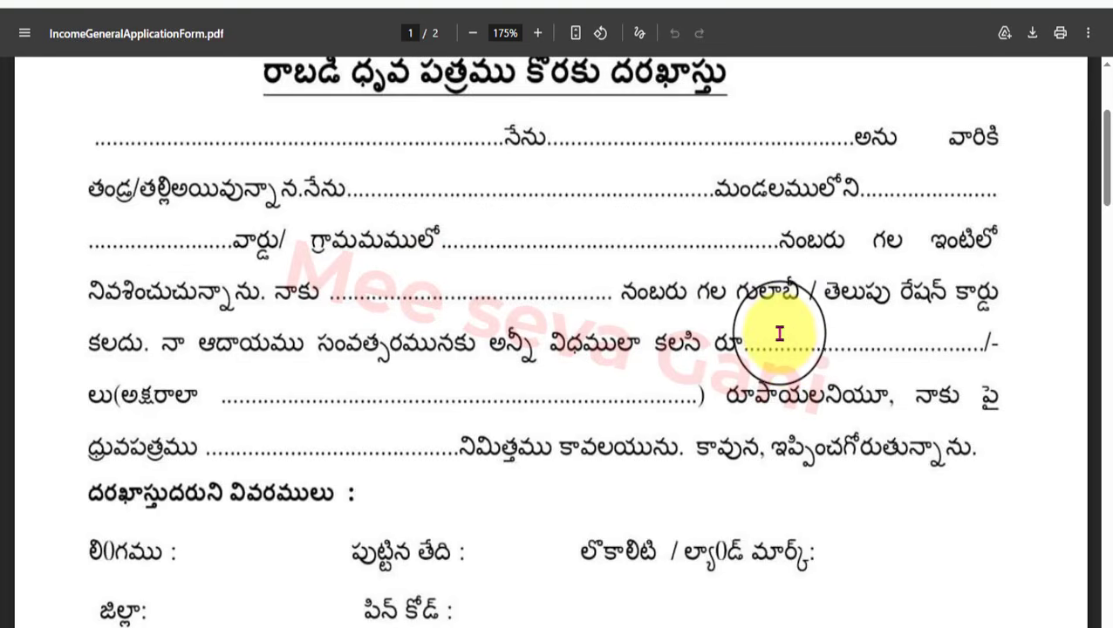
pyautogui.scroll(-1, 777, 328)
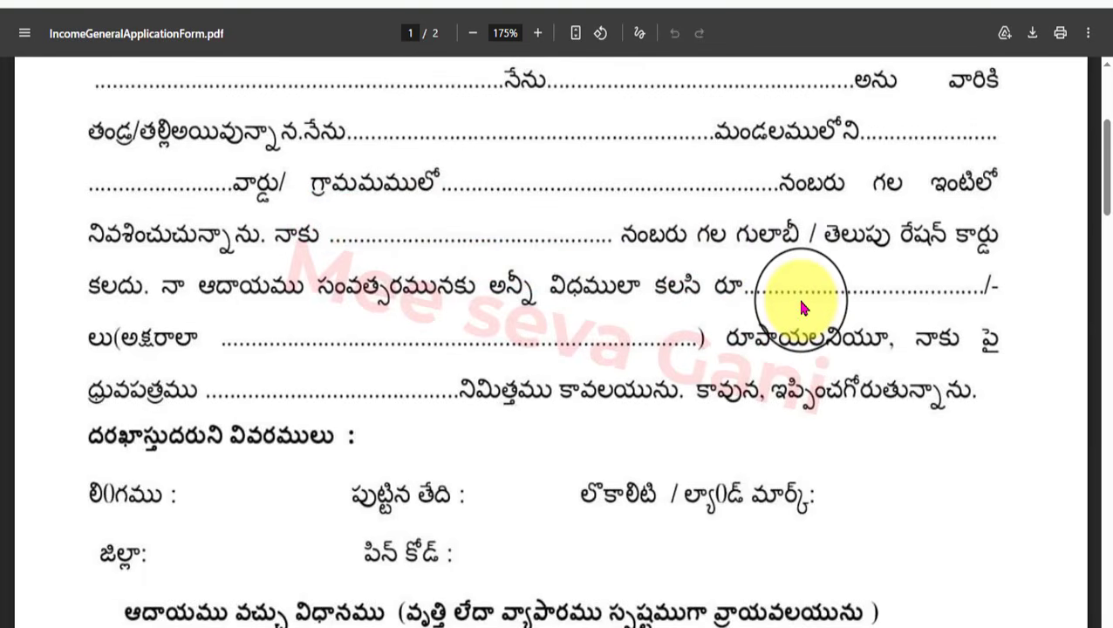
pyautogui.scroll(-2, 759, 306)
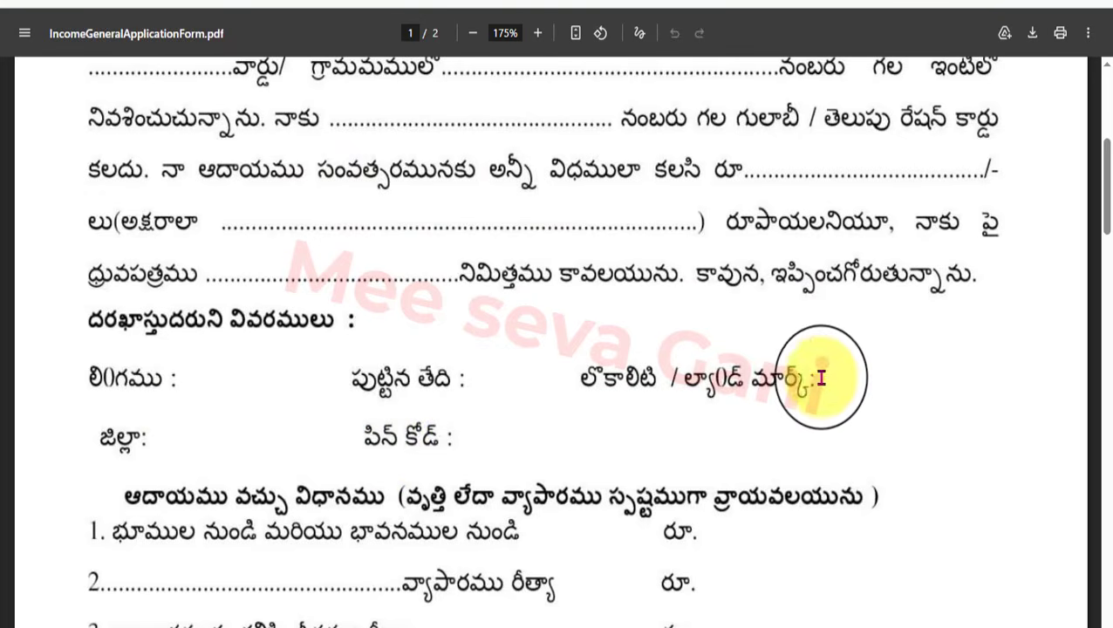
pyautogui.scroll(-5, 821, 378)
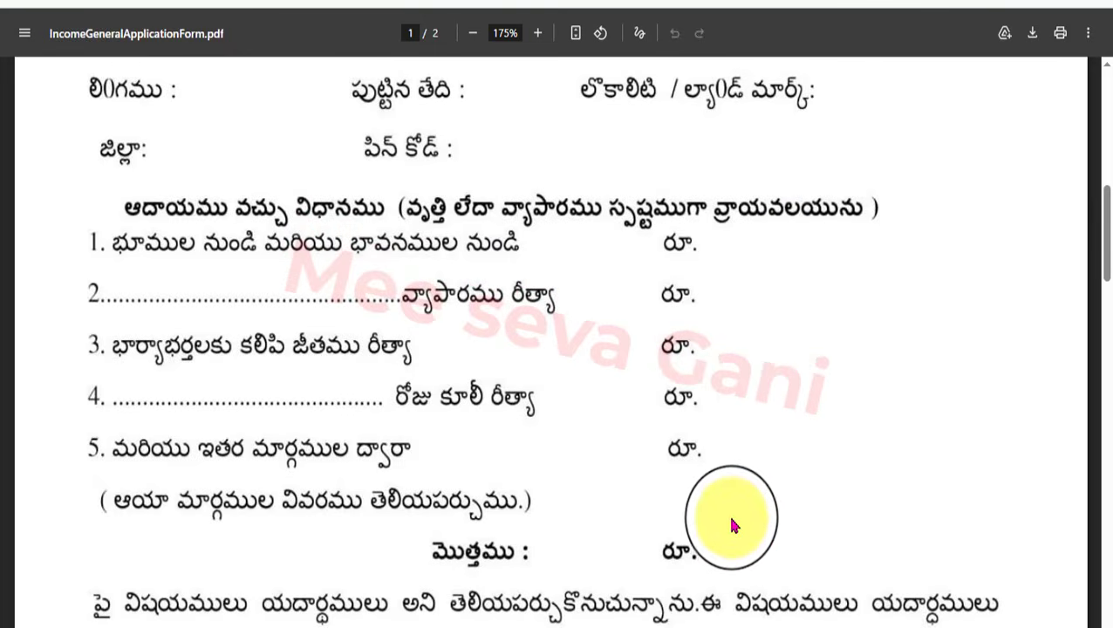
pyautogui.scroll(-3, 733, 523)
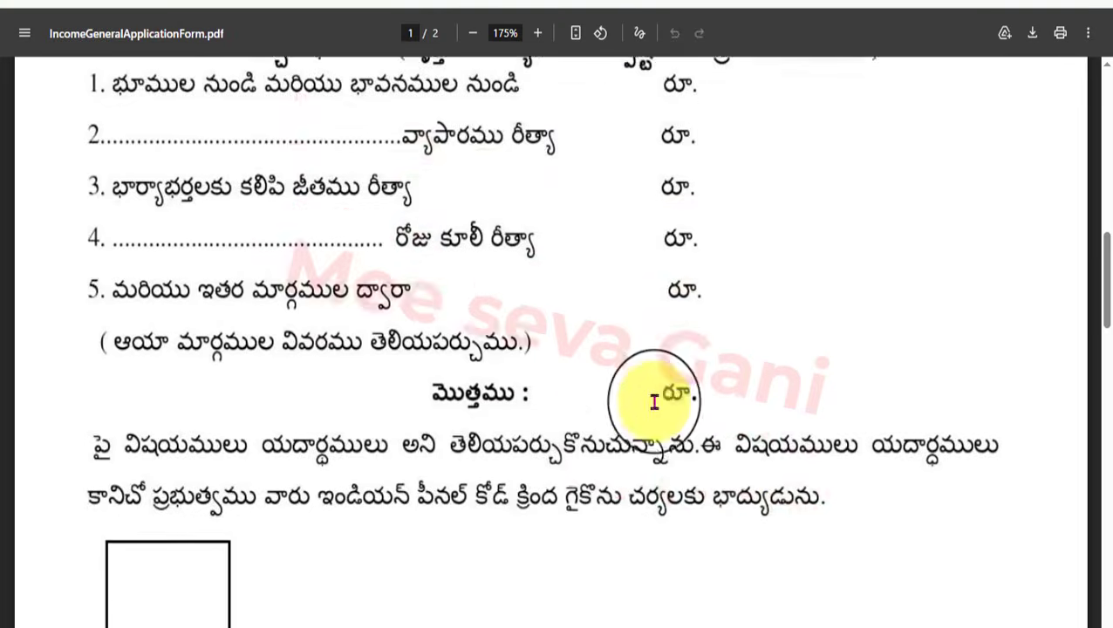
pyautogui.scroll(-4, 120, 498)
pyautogui.scroll(-3, 236, 497)
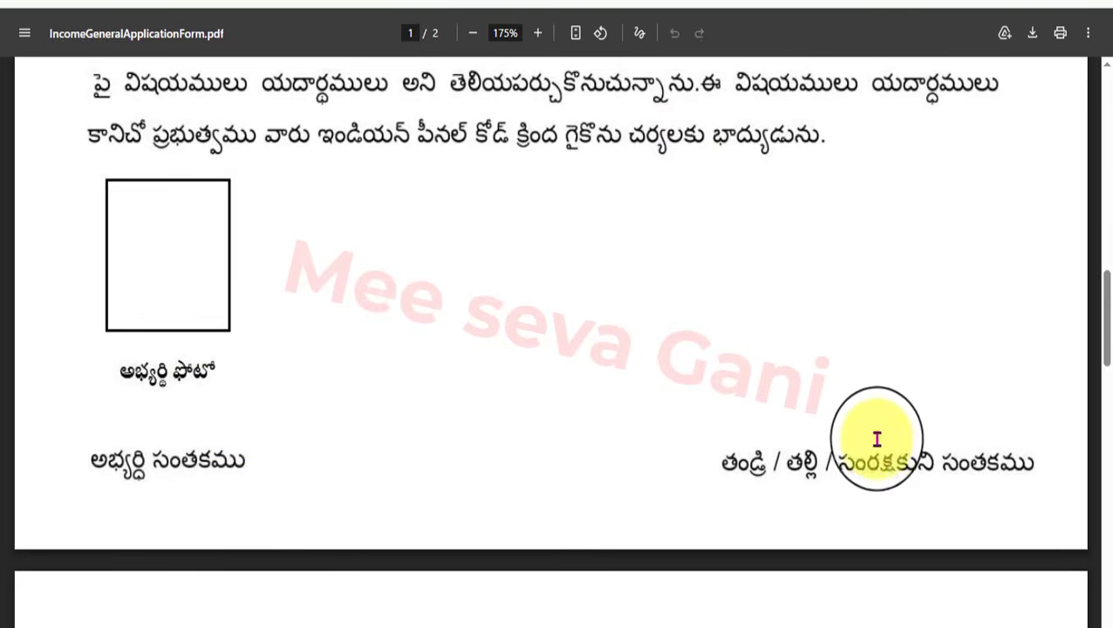
pyautogui.scroll(-5, 696, 353)
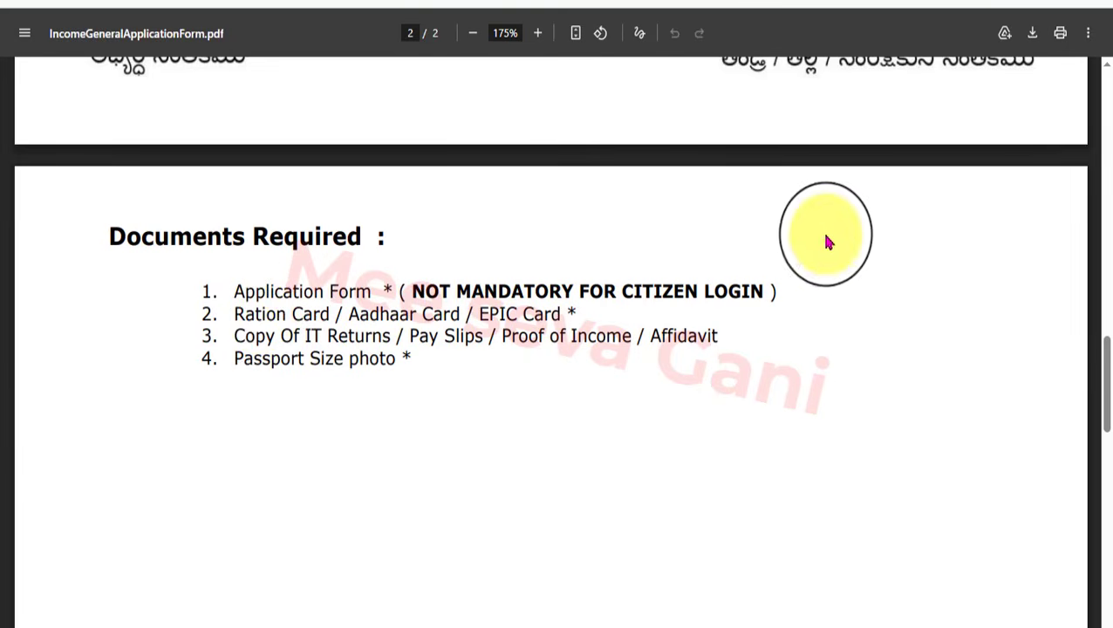
pyautogui.scroll(2, 748, 267)
pyautogui.scroll(8, 748, 267)
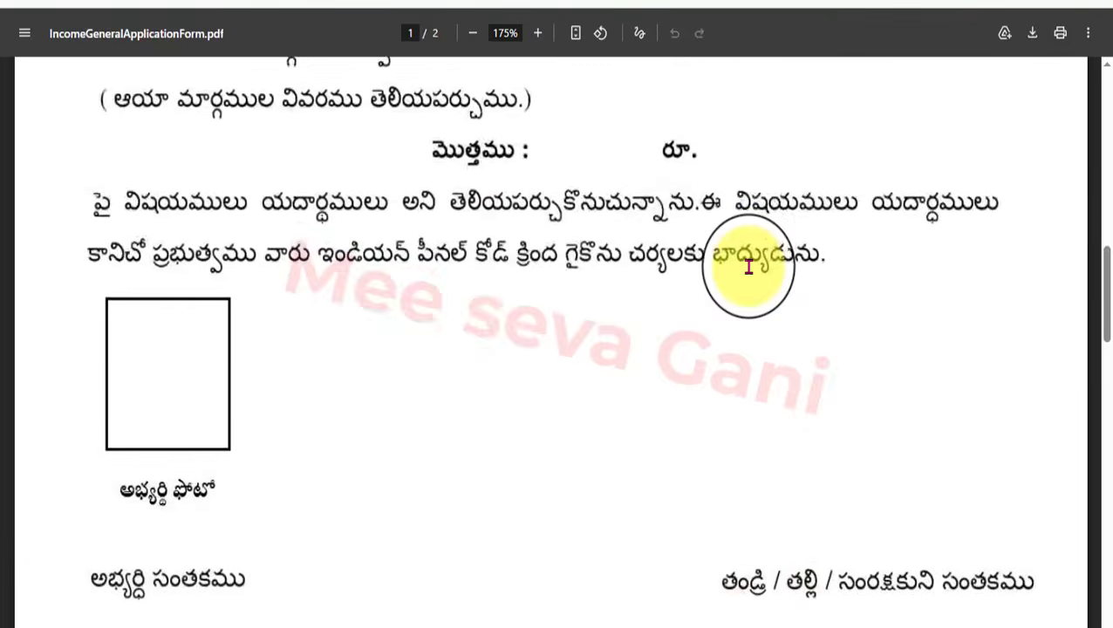
pyautogui.scroll(3, 748, 267)
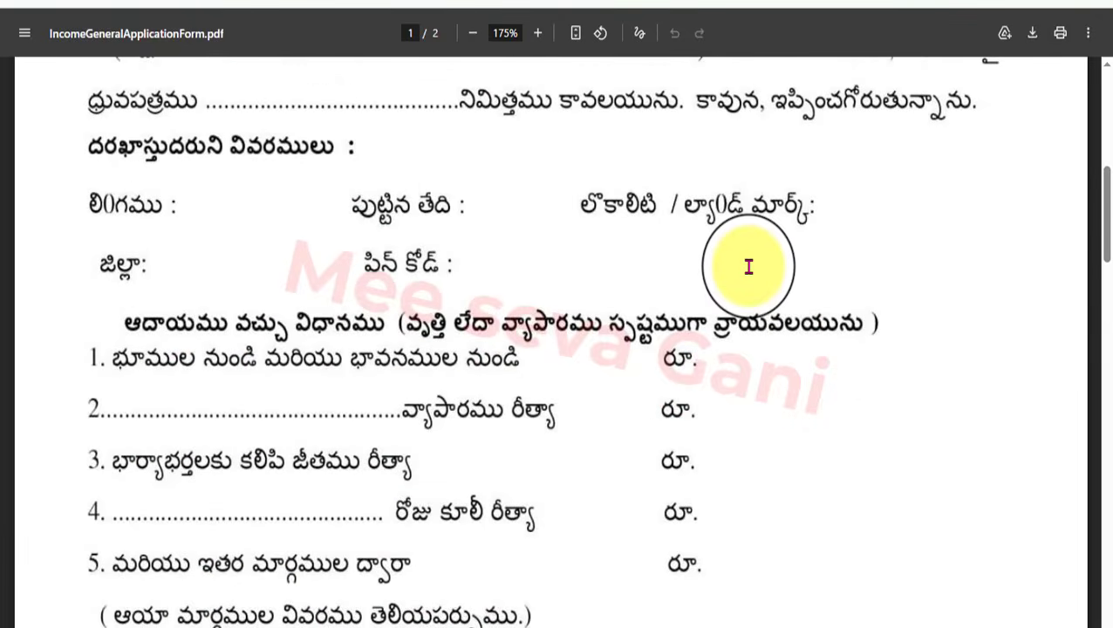
pyautogui.scroll(5, 749, 267)
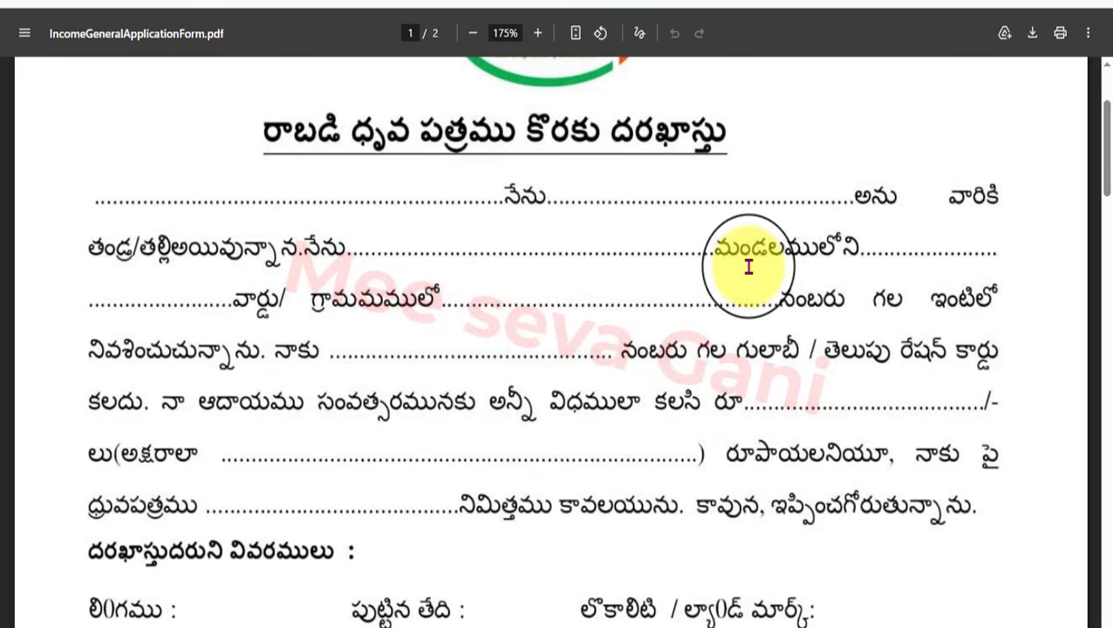
pyautogui.scroll(2, 747, 263)
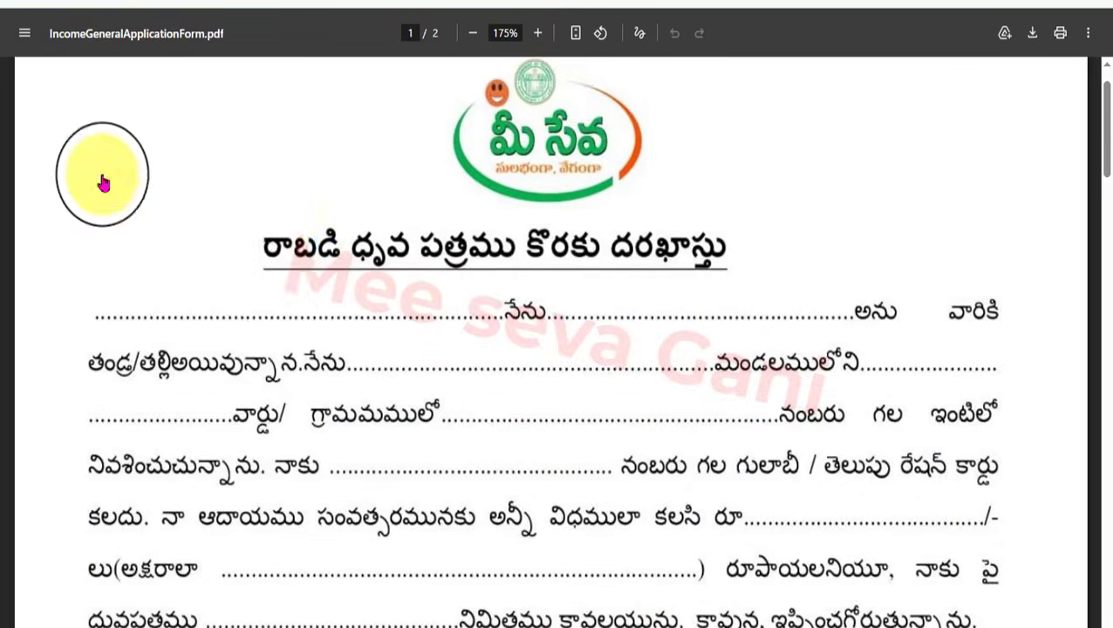
pyautogui.scroll(-2, 271, 295)
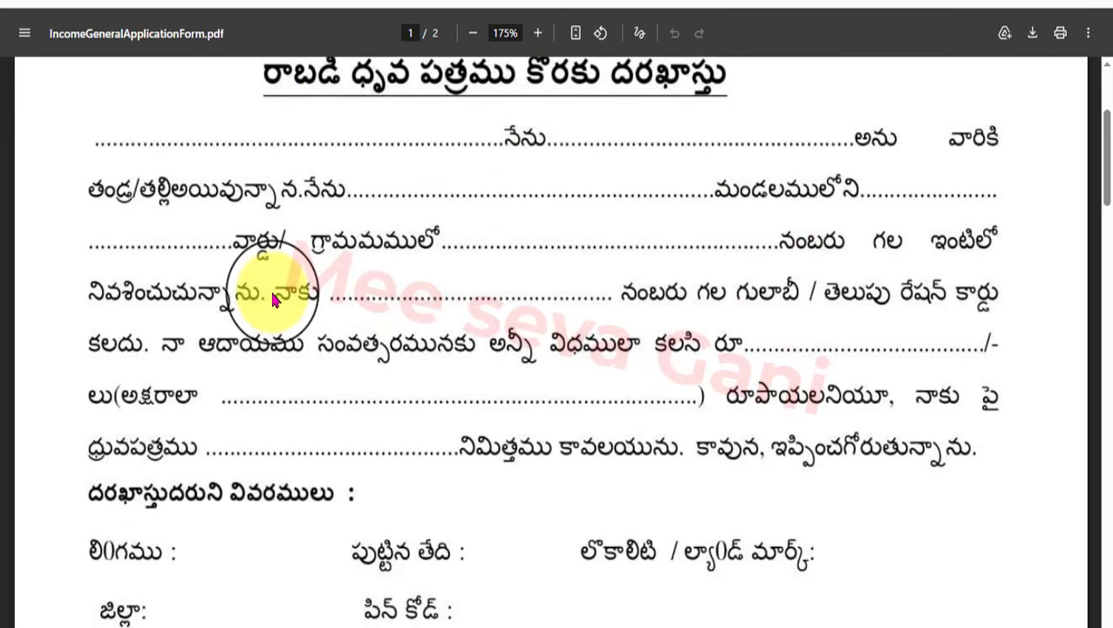
pyautogui.scroll(-1, 270, 288)
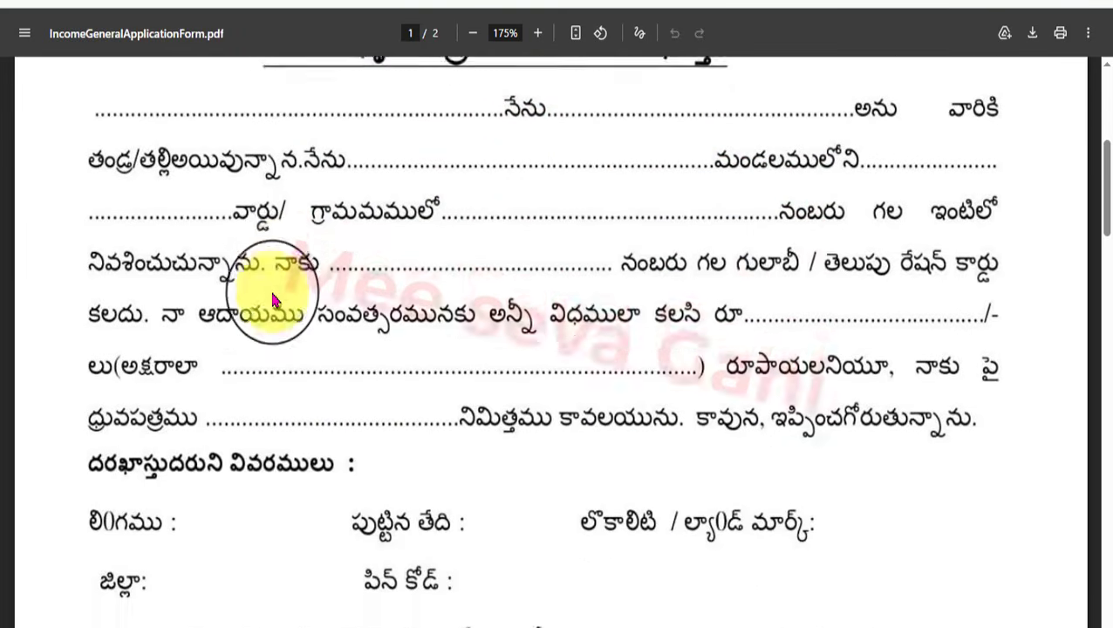